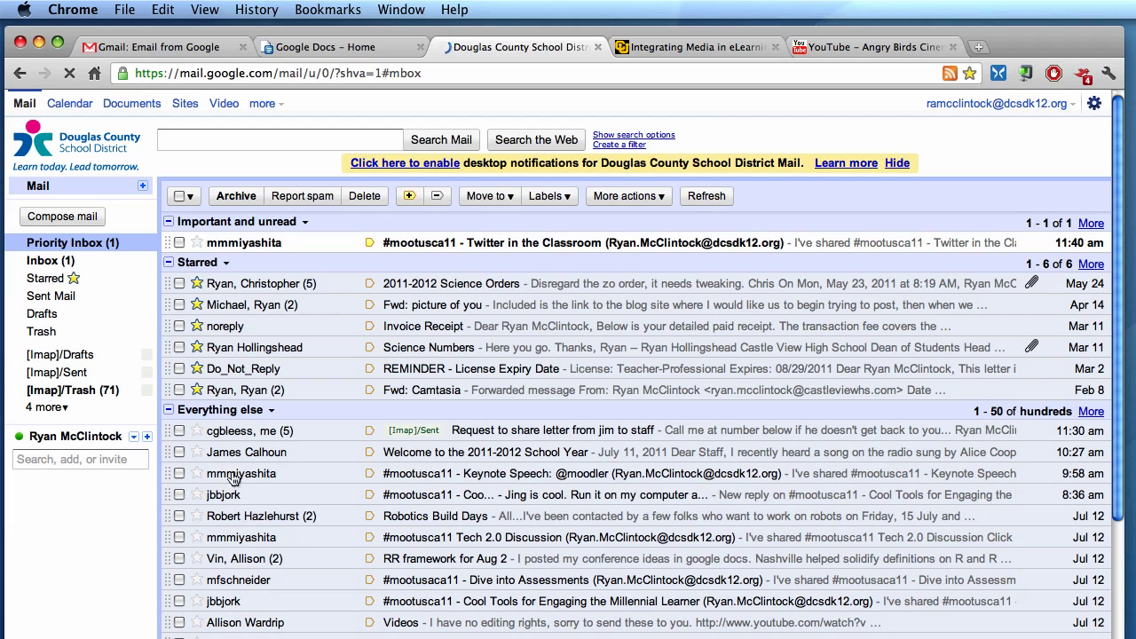
# Open the Power of We site in Google Sites and look over the staff letter on its home page
pyautogui.click(184, 104)
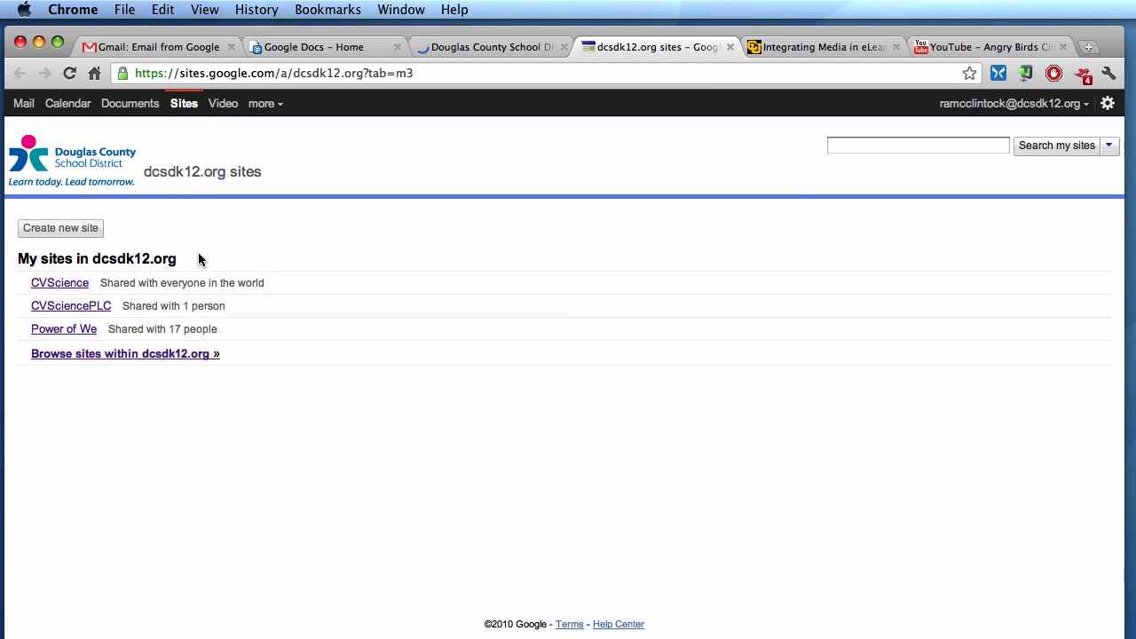
pyautogui.click(68, 330)
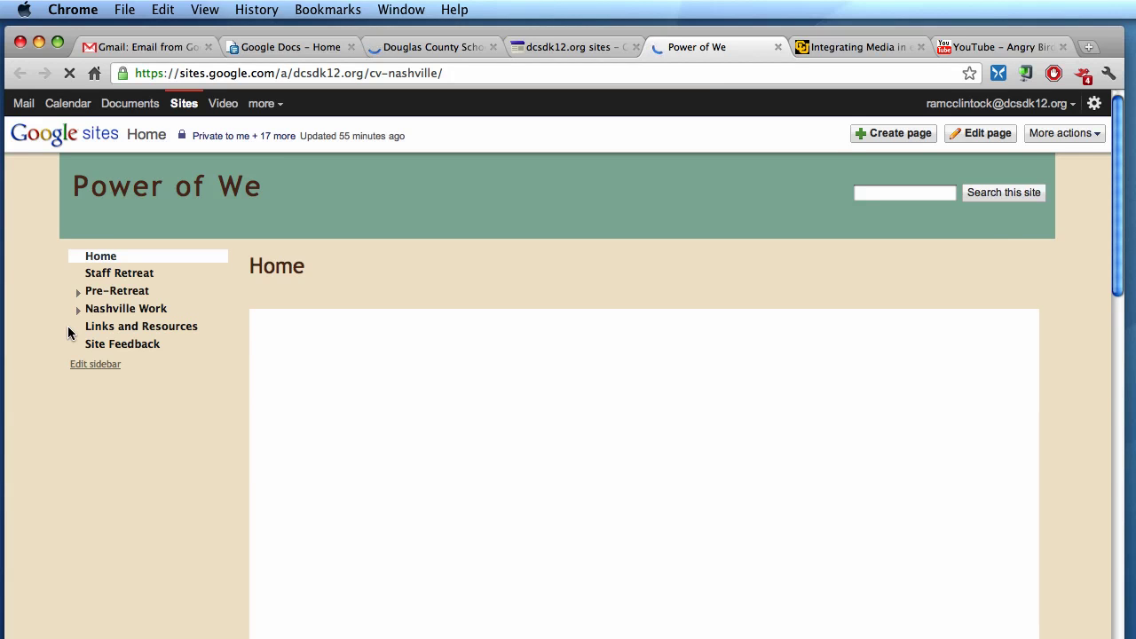
pyautogui.scroll(-5, 632, 314)
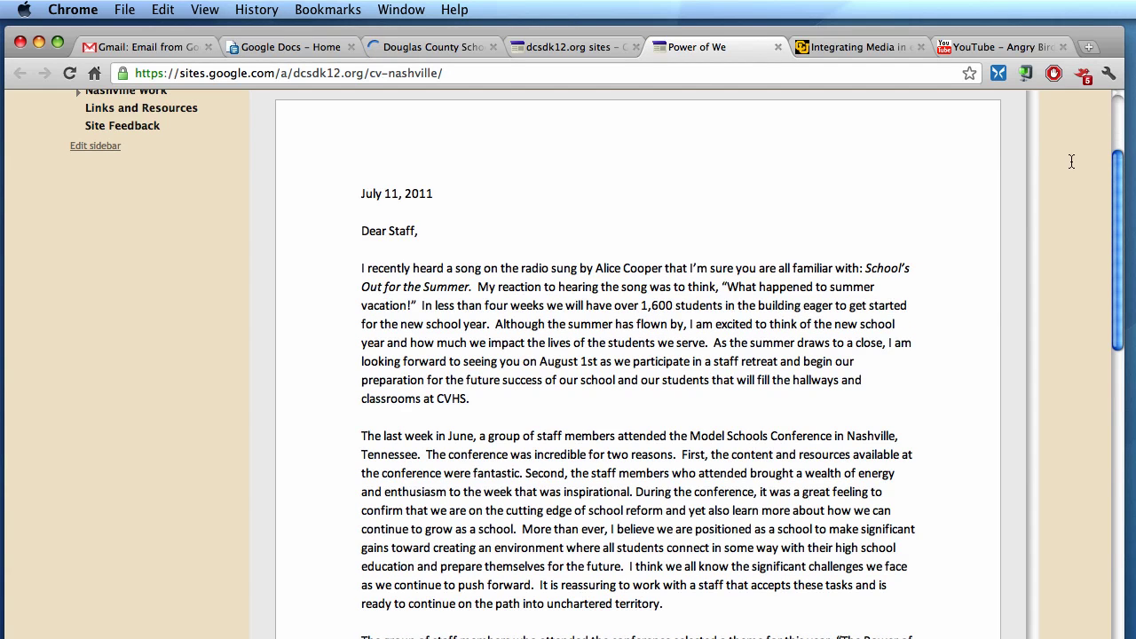
pyautogui.scroll(5, 1069, 165)
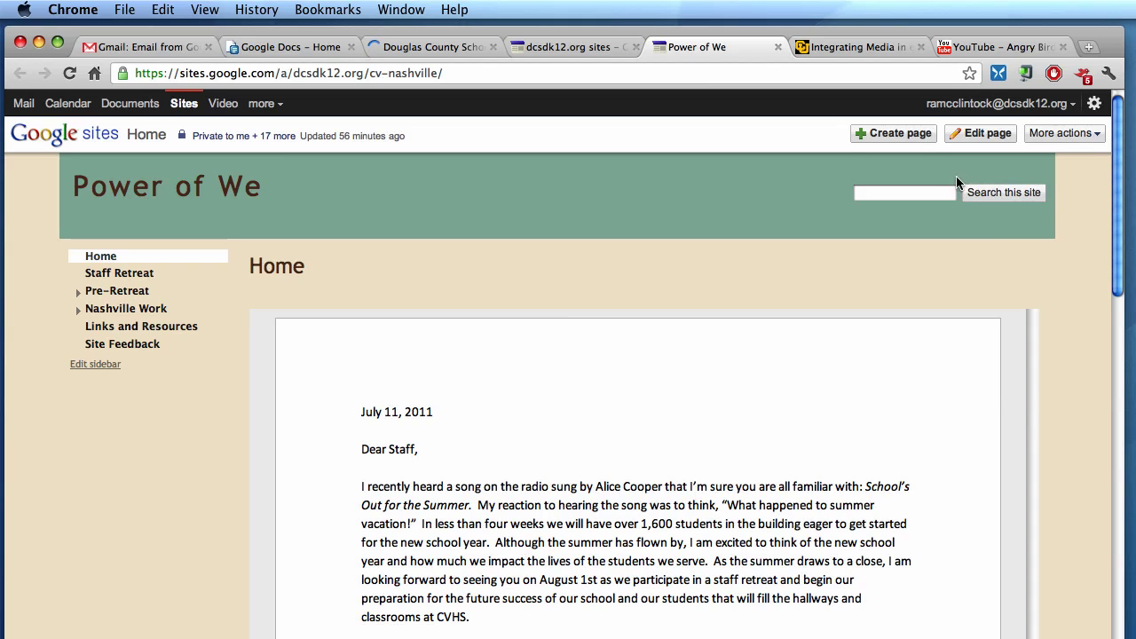
# Open the site's Links and Resources page and look through its list of shared files
pyautogui.click(127, 327)
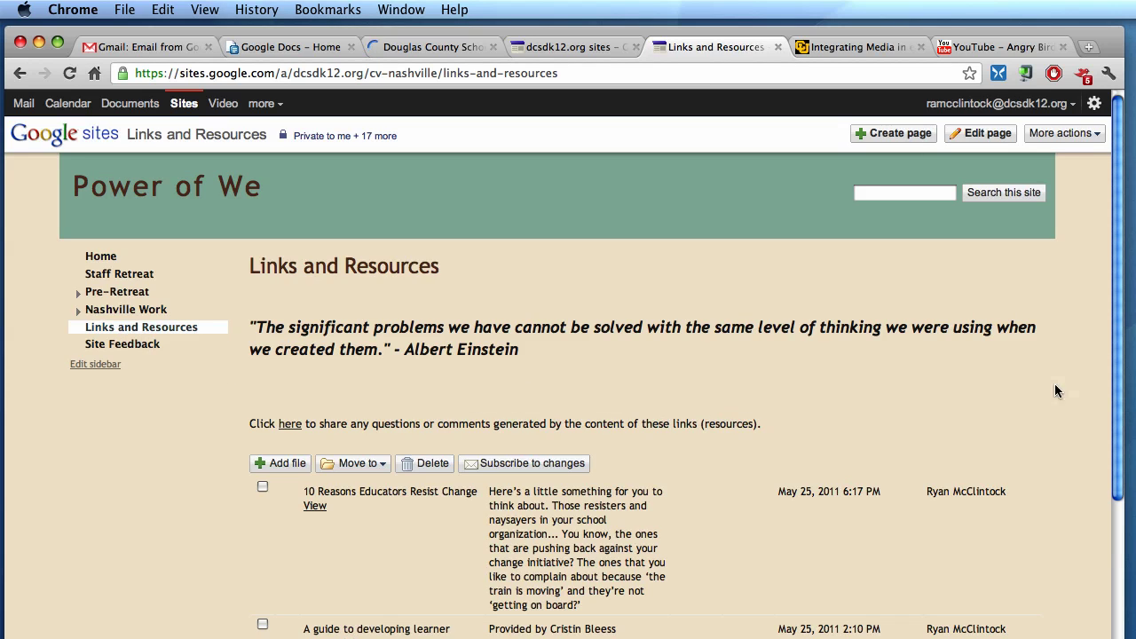
pyautogui.moveTo(1115, 388); pyautogui.dragTo(1116, 414)
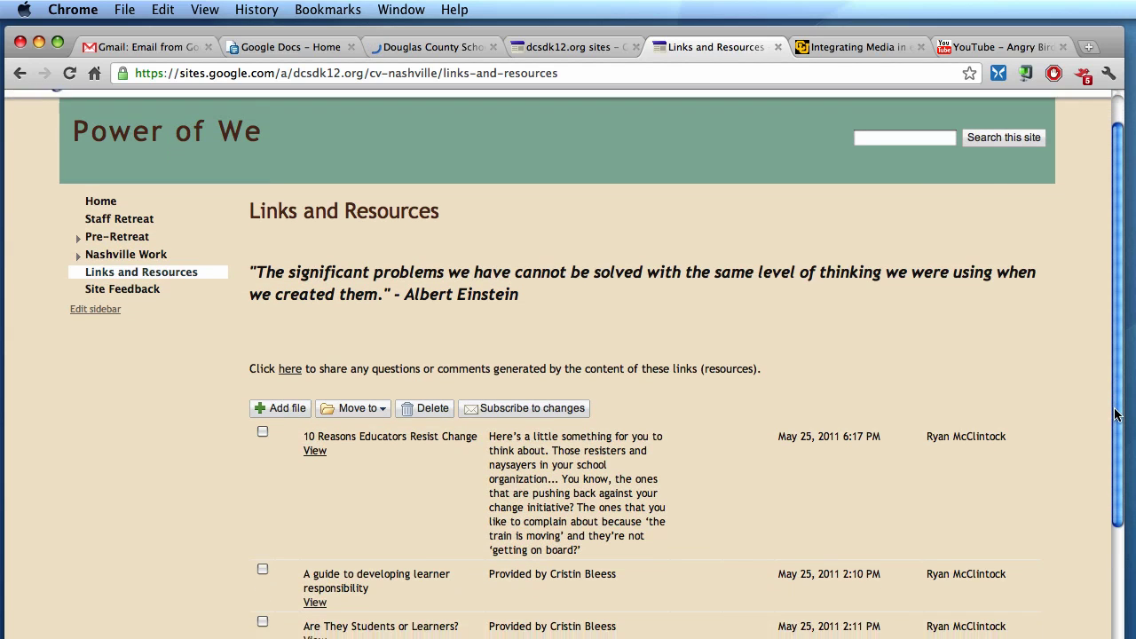
pyautogui.scroll(-5, 1115, 414)
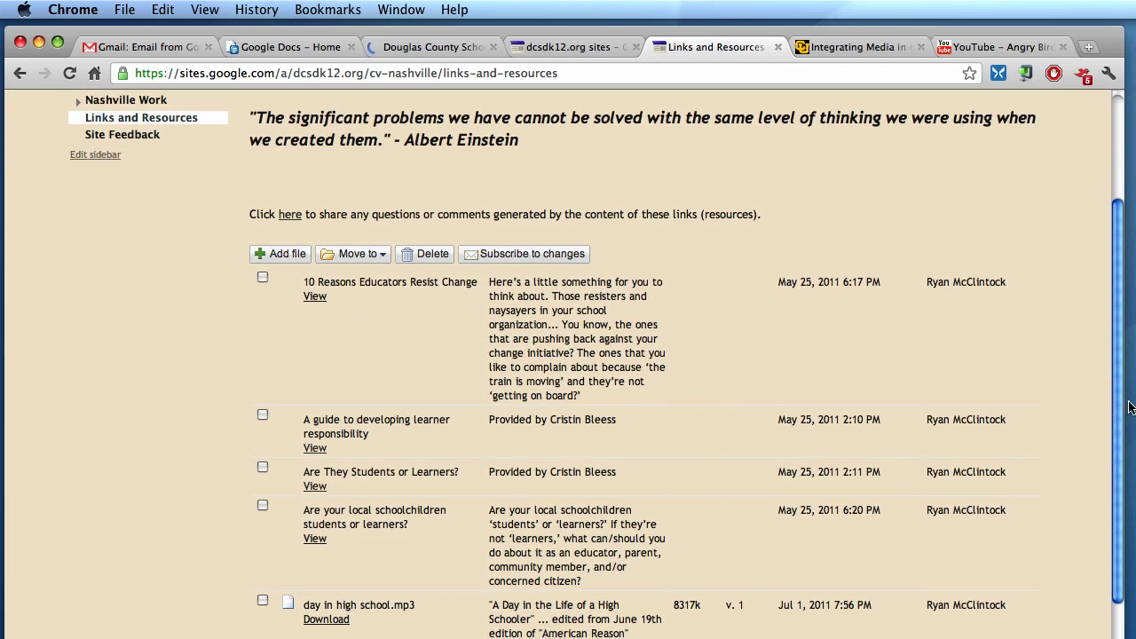
pyautogui.scroll(-3, 1120, 380)
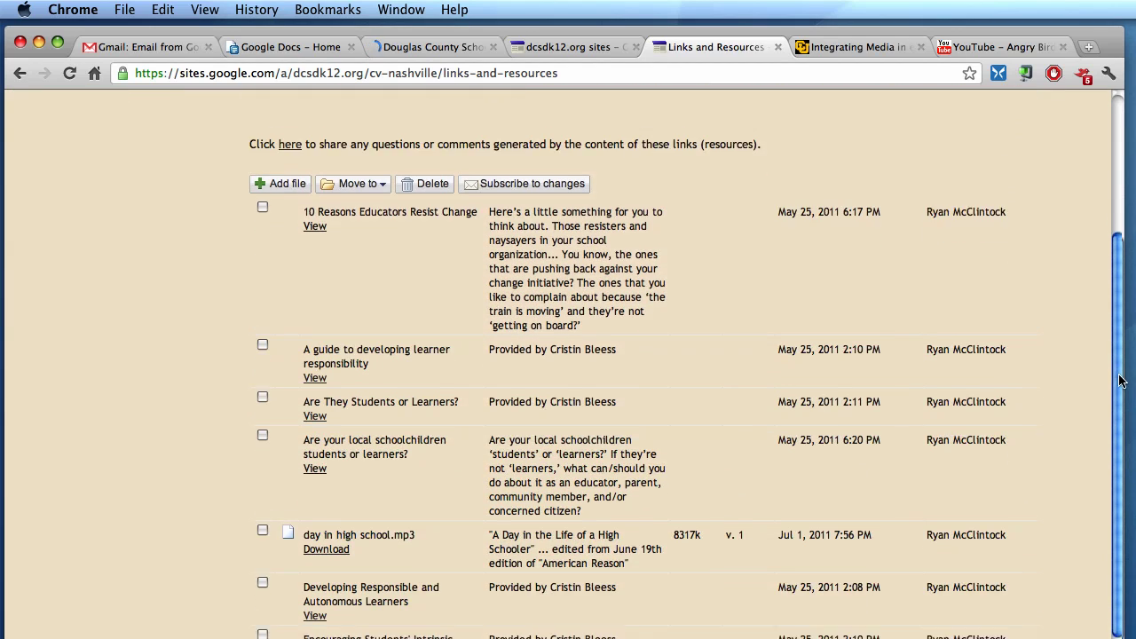
pyautogui.scroll(-3, 1119, 380)
pyautogui.scroll(3, 1118, 398)
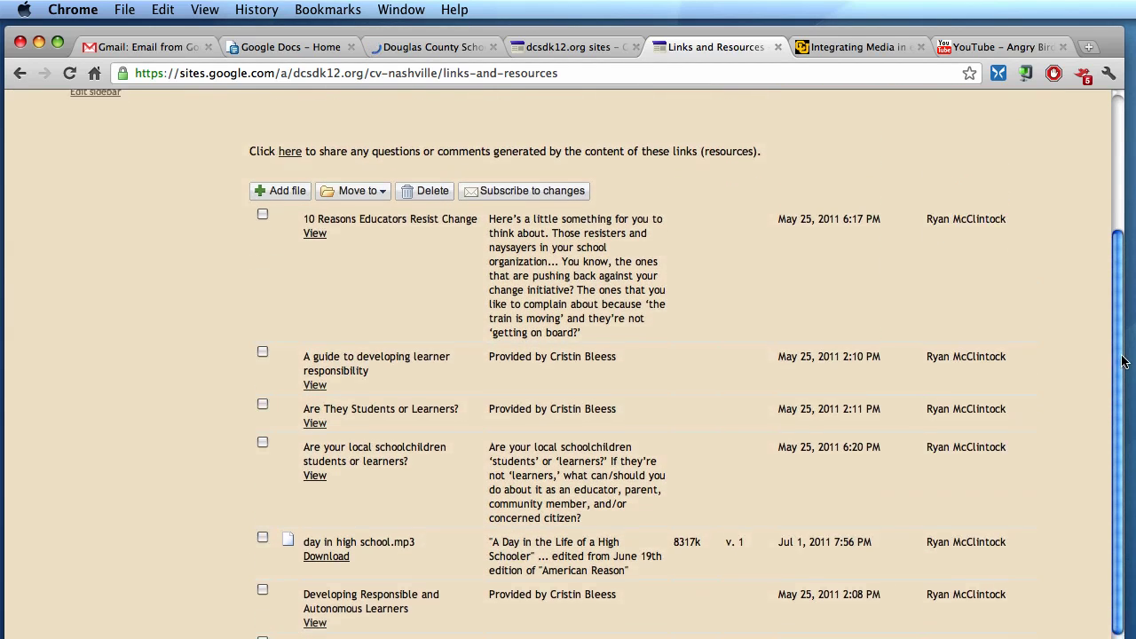
pyautogui.scroll(3, 1122, 361)
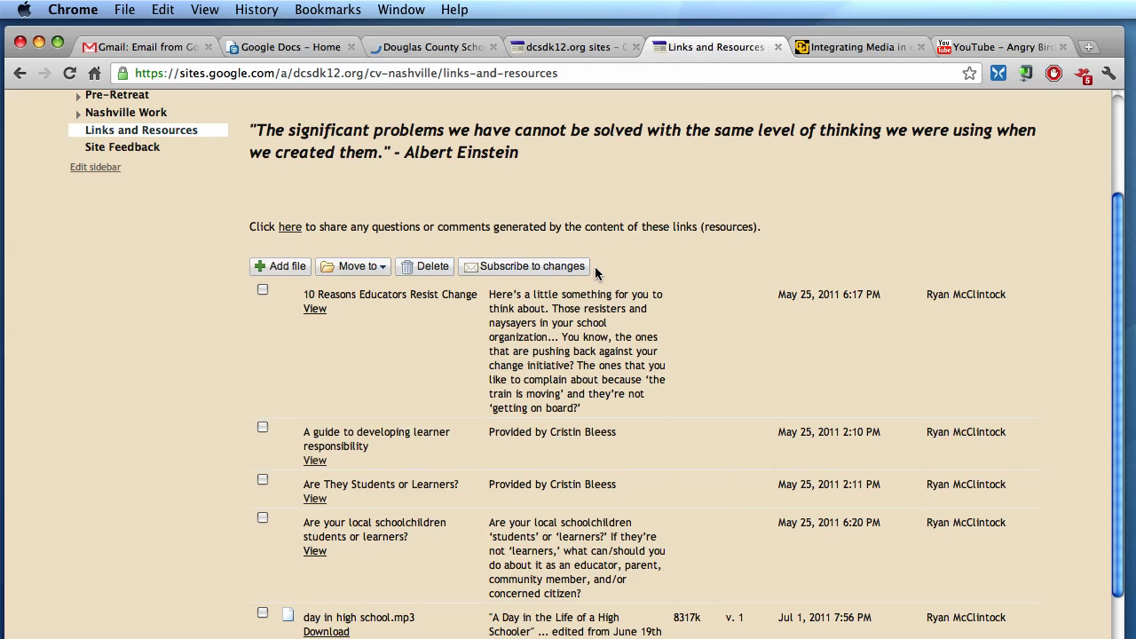
# Upload the Goals for Nashville Conference document from the Desktop to Links and Resources, with the description "Goals from Nashville (timeline)"
pyautogui.click(285, 268)
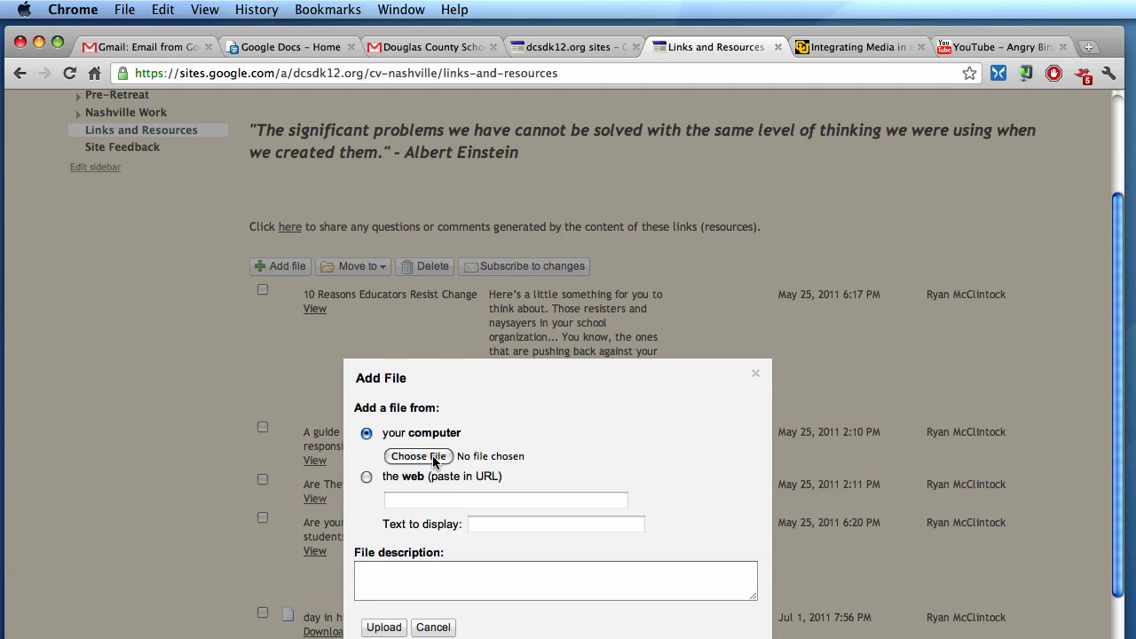
pyautogui.click(434, 457)
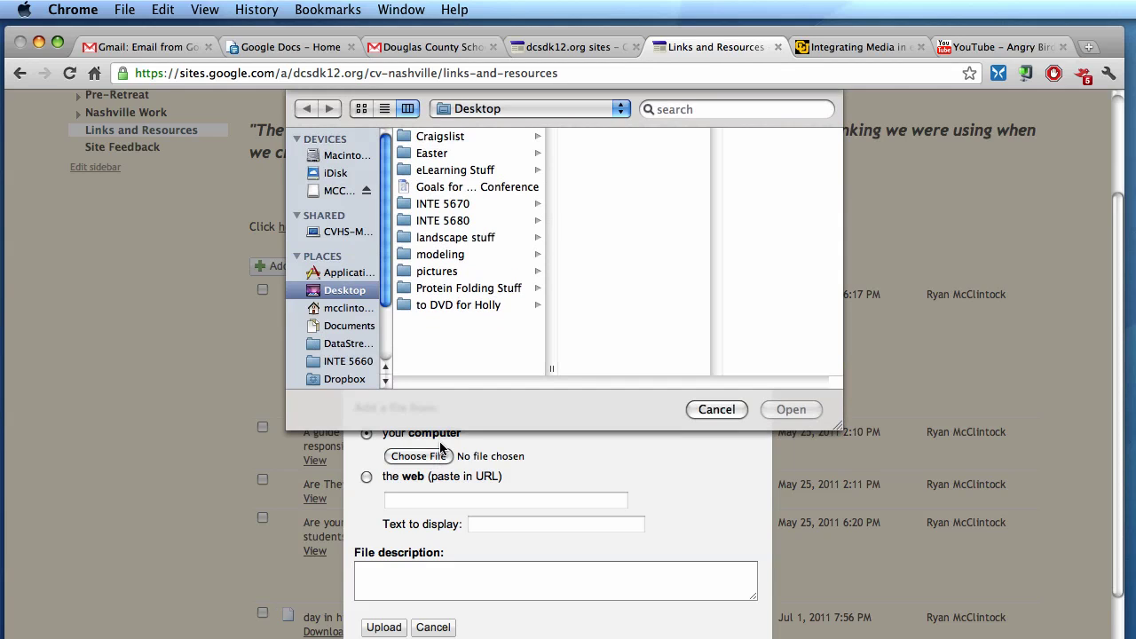
pyautogui.click(415, 188)
pyautogui.doubleClick(550, 369)
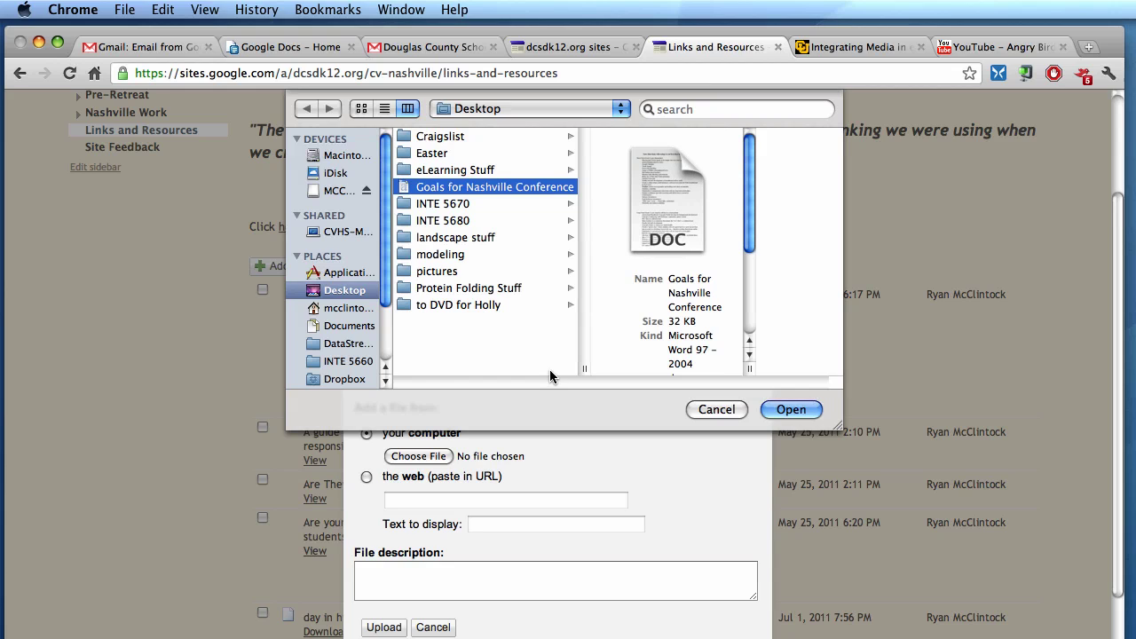
pyautogui.click(773, 410)
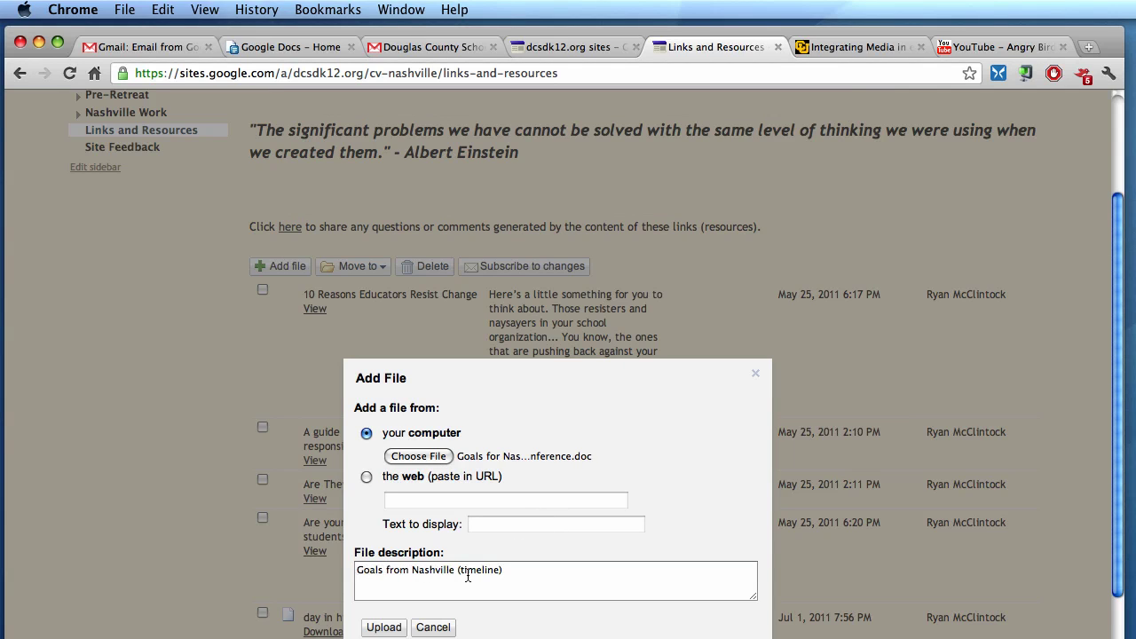
pyautogui.click(383, 627)
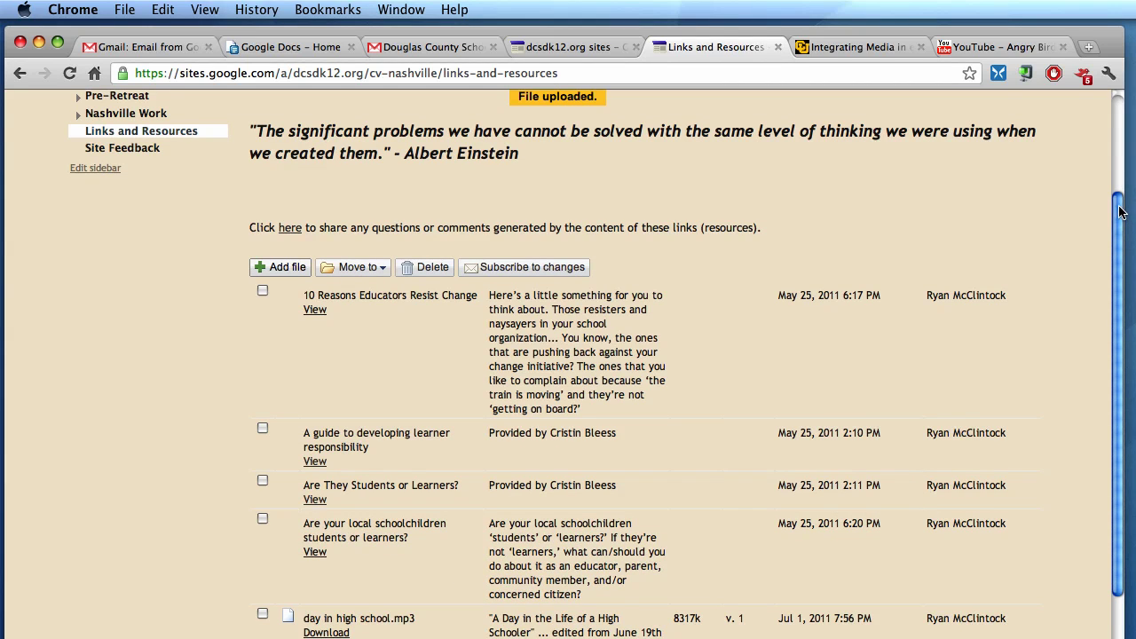
# Open the Video Bank page under Pre-Retreat
pyautogui.moveTo(1120, 213); pyautogui.dragTo(1125, 140)
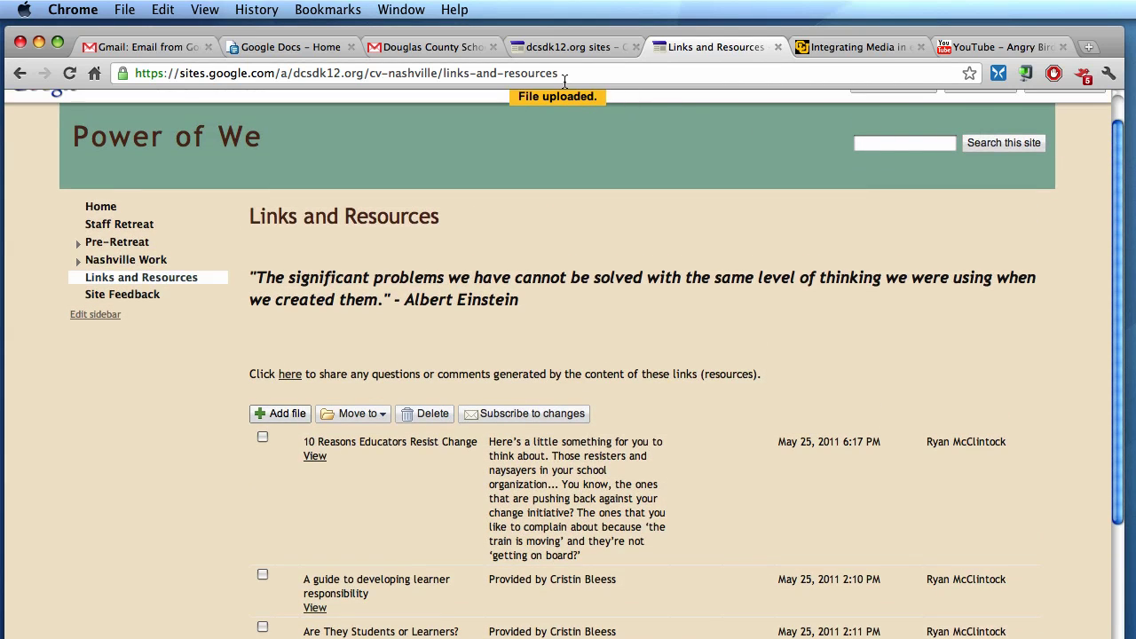
pyautogui.click(77, 244)
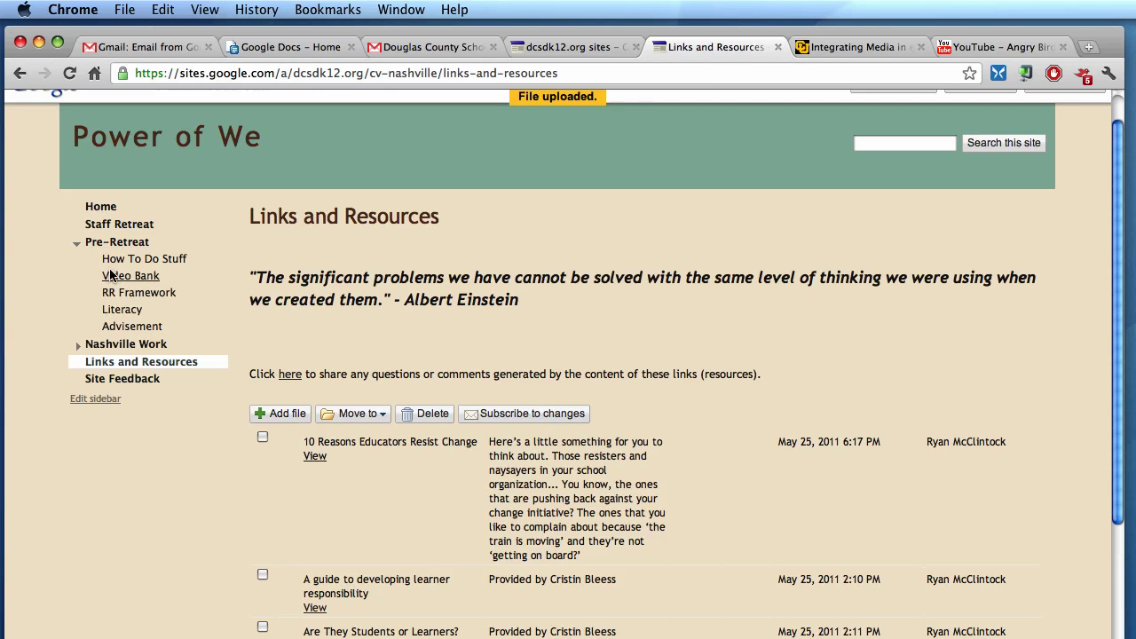
pyautogui.click(150, 281)
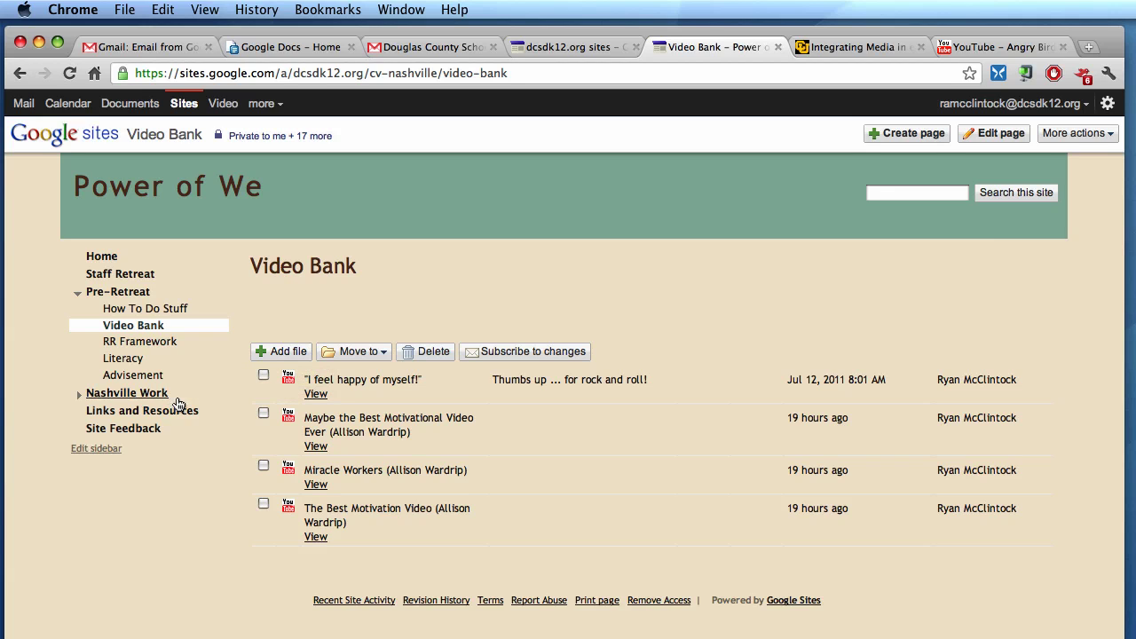
# Start adding a web file to the Video Bank, using the copied YouTube URL of the Angry Birds Cinematic Trailer as its address
pyautogui.click(293, 353)
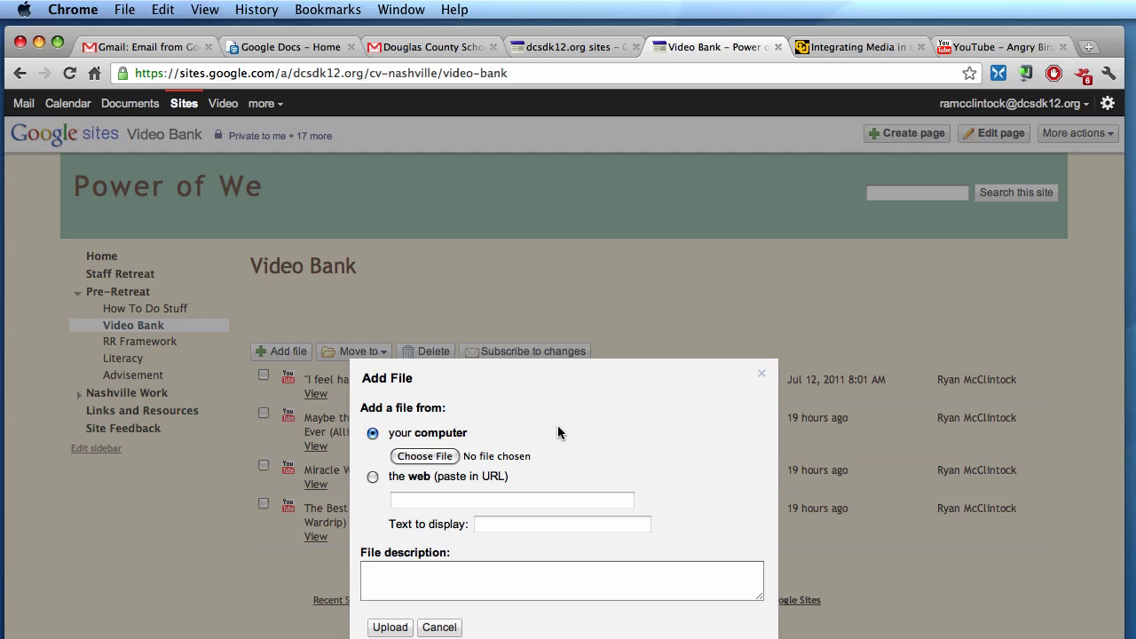
pyautogui.click(966, 49)
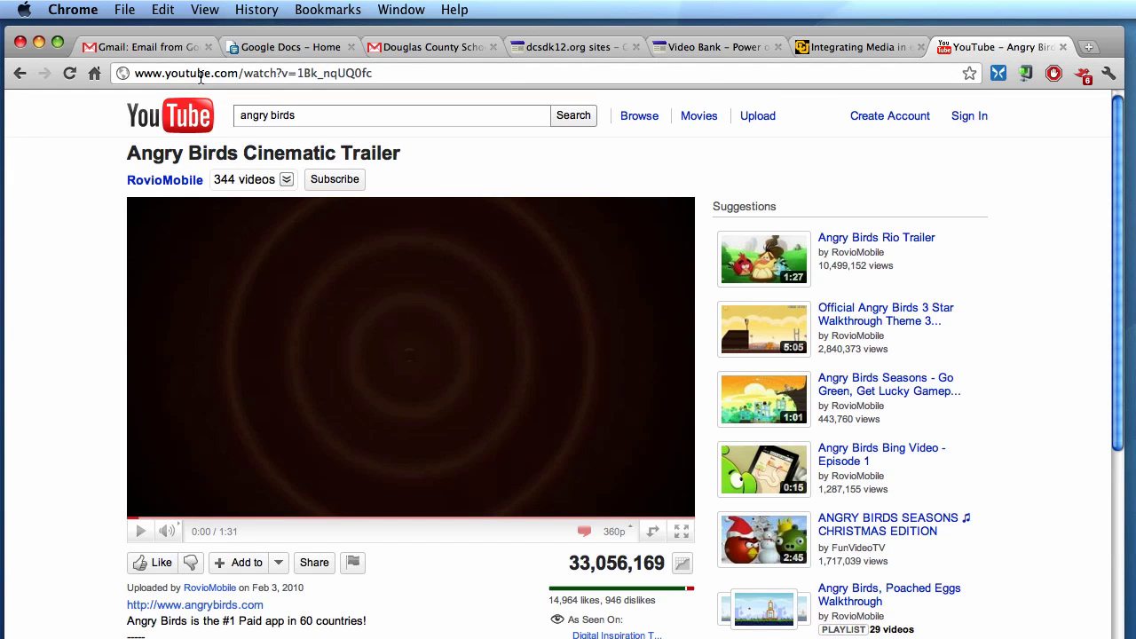
pyautogui.click(135, 75)
pyautogui.press('super+c')
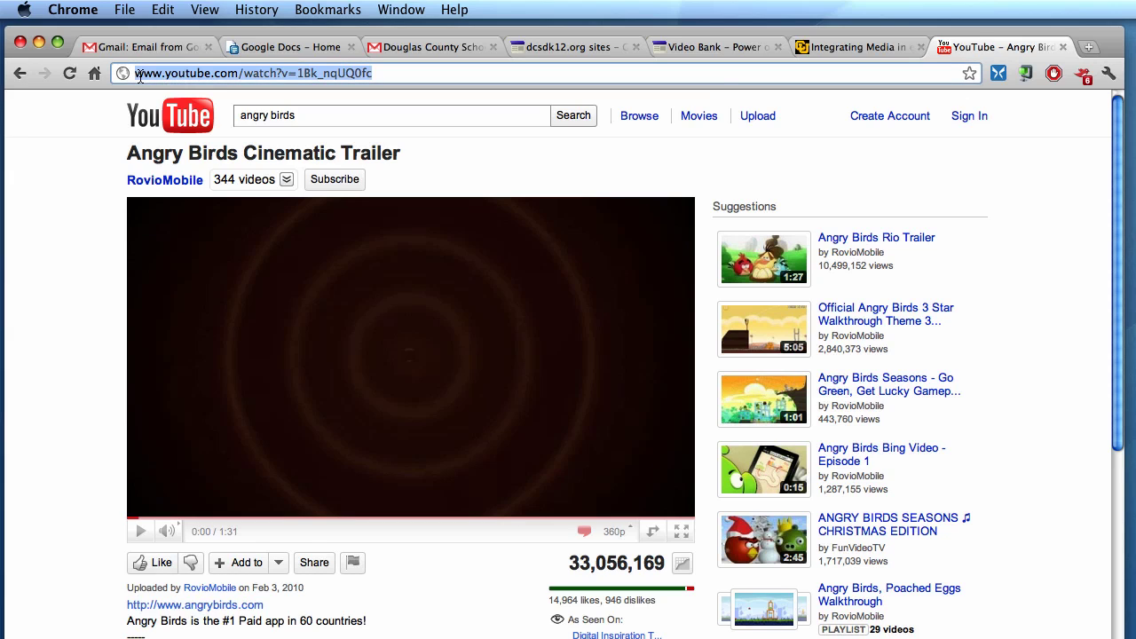
pyautogui.click(674, 48)
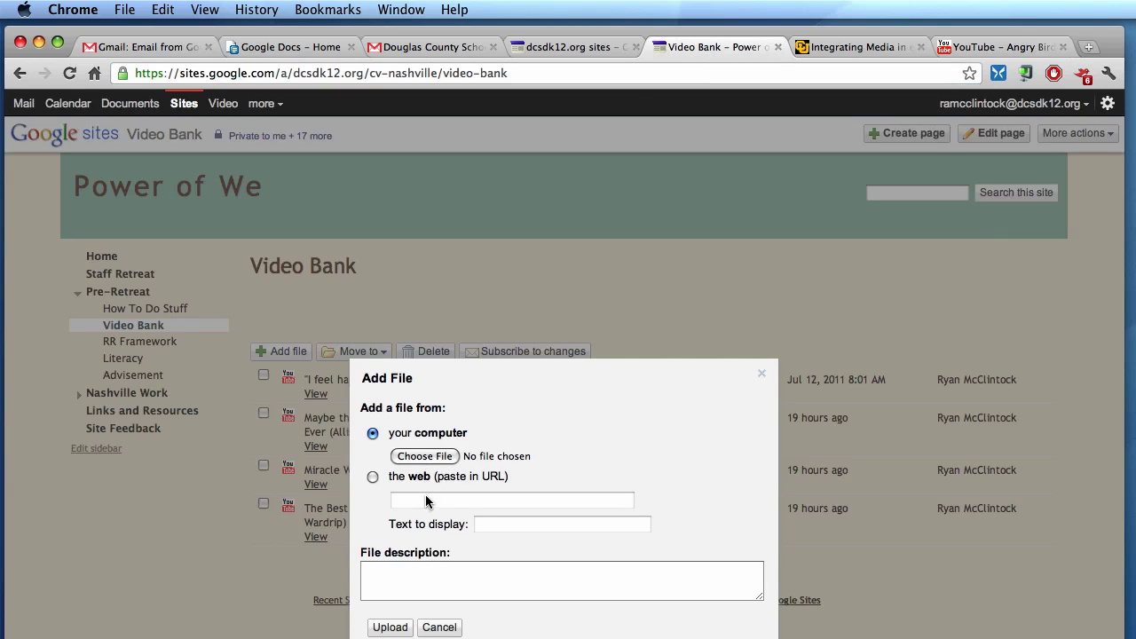
pyautogui.click(372, 477)
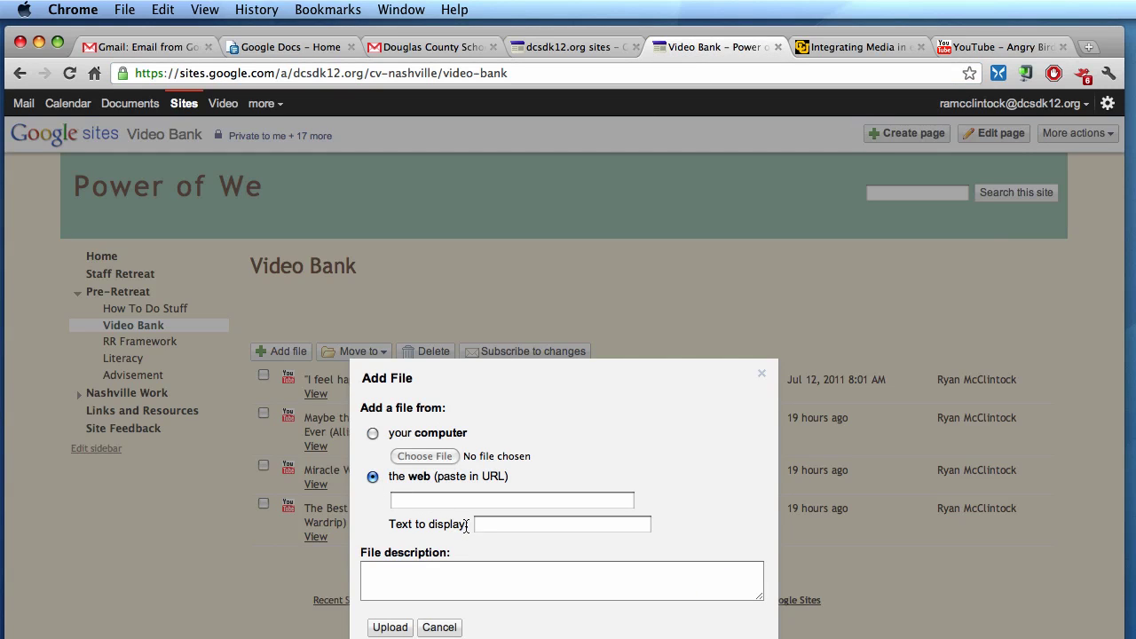
pyautogui.click(470, 501)
pyautogui.press('super+v')
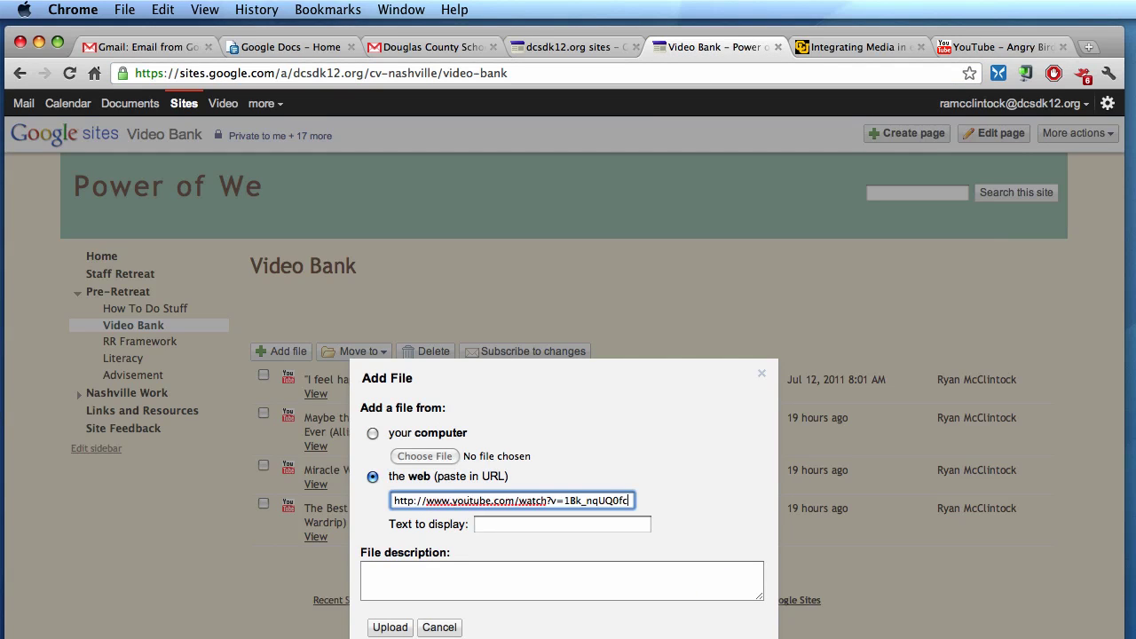
# Set the link's display text to "Angry Birds Video..." and upload it to the Video Bank
pyautogui.click(517, 520)
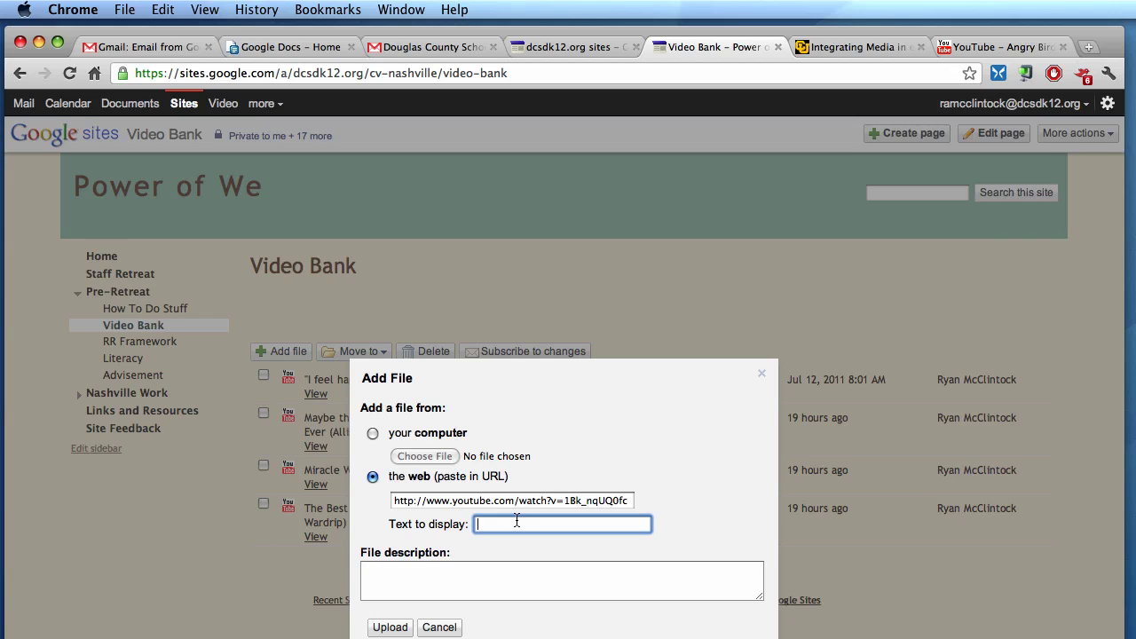
pyautogui.click(388, 626)
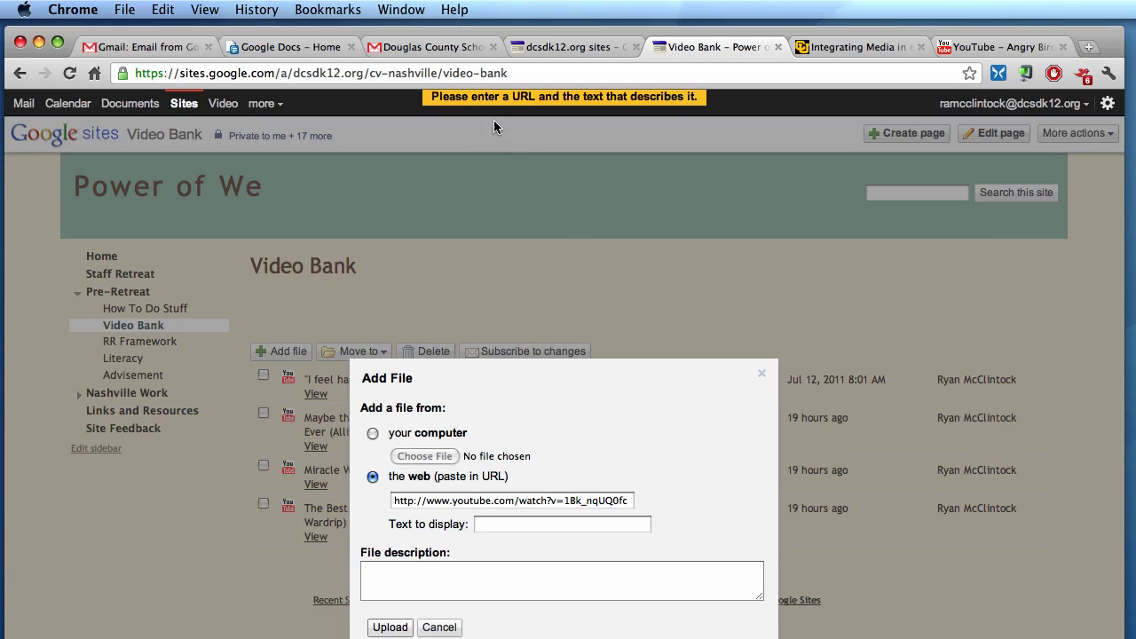
pyautogui.click(537, 525)
pyautogui.write('An')
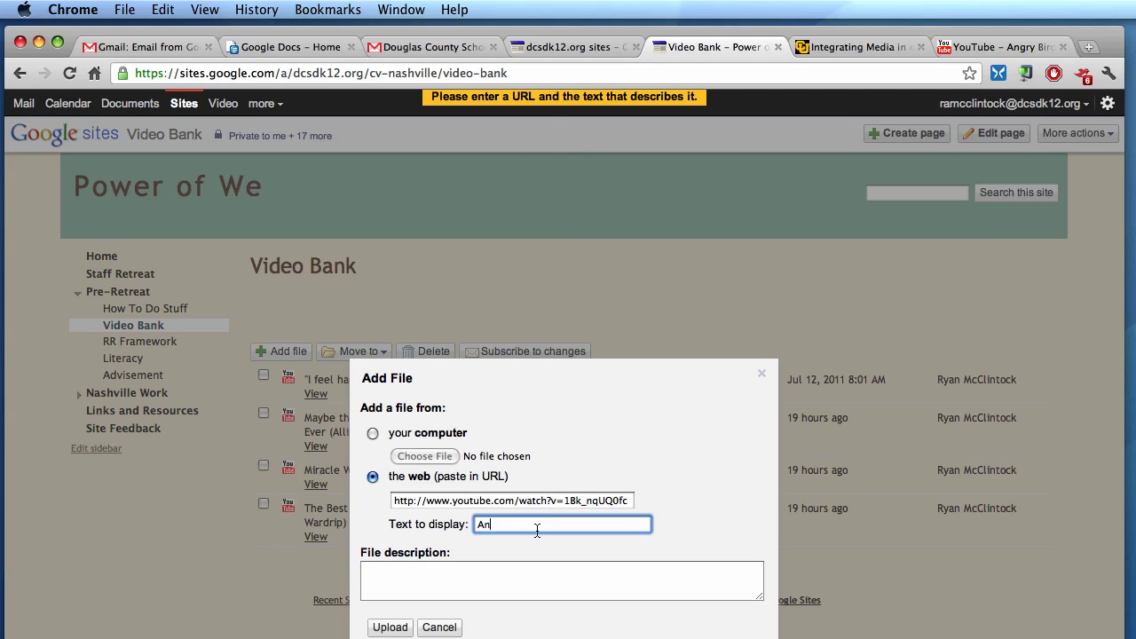
pyautogui.write('gry Birds Video...')
pyautogui.click(390, 626)
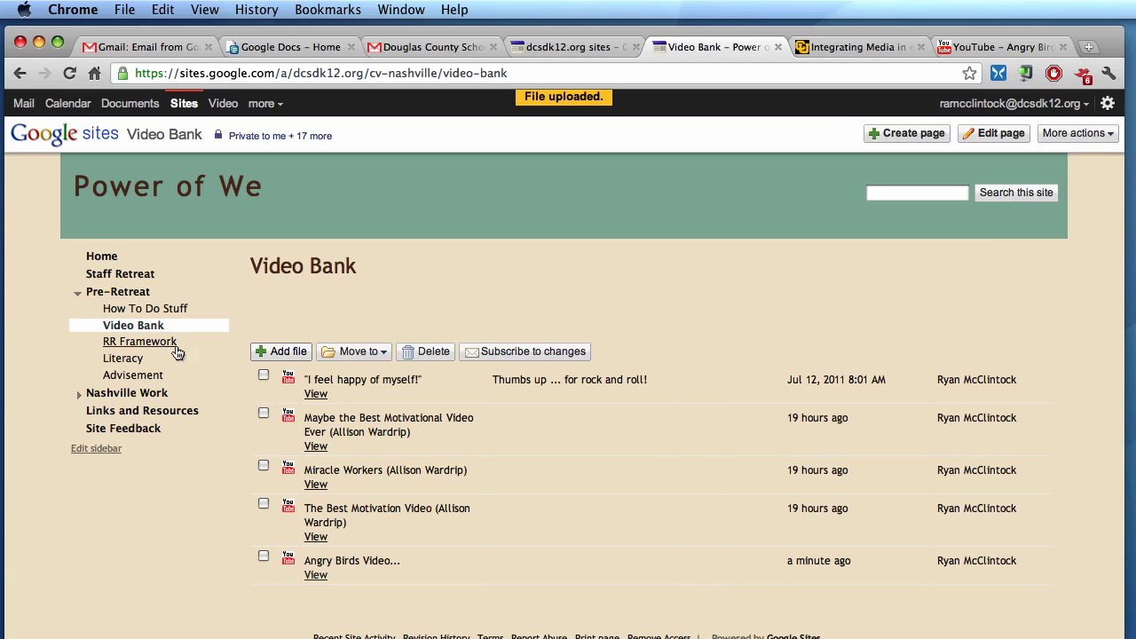
# Revisit the Links and Resources page and return to the Video Bank page
pyautogui.click(135, 412)
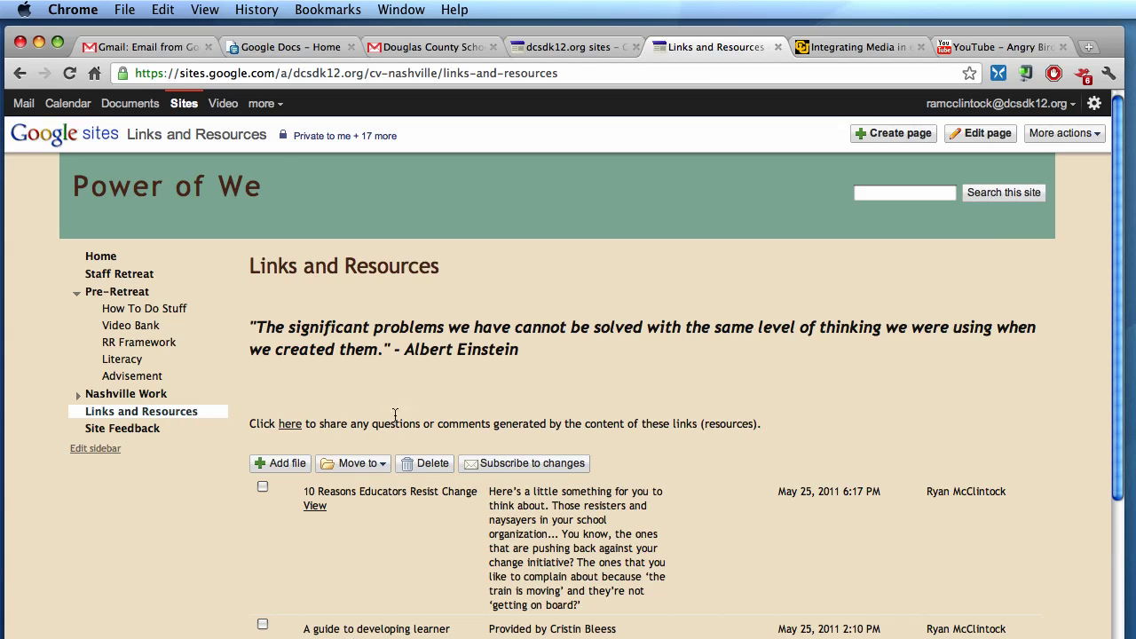
pyautogui.click(118, 326)
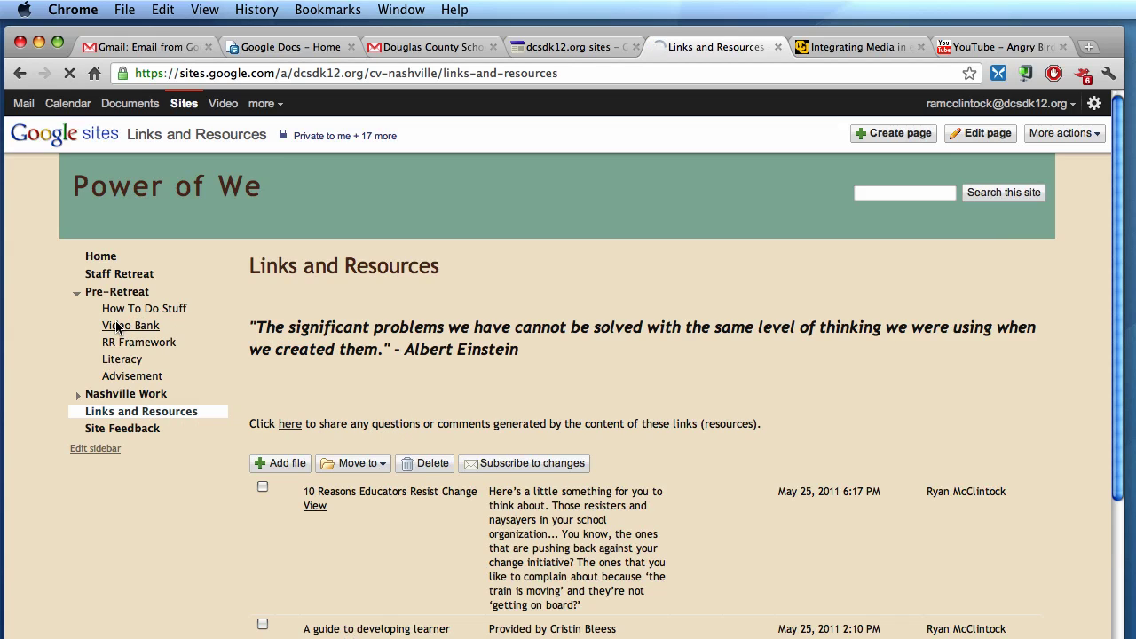